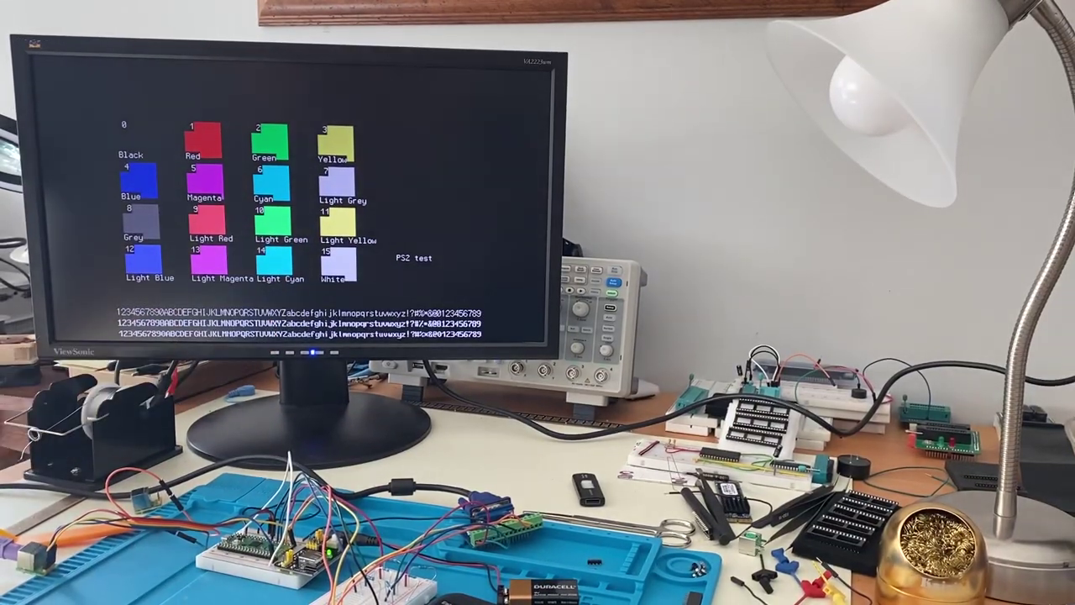
# Test keys j, g, p, f, &, G and Ctrl-C, confirming codes like 'G 0x47' and 0x03.
pyautogui.press('j')
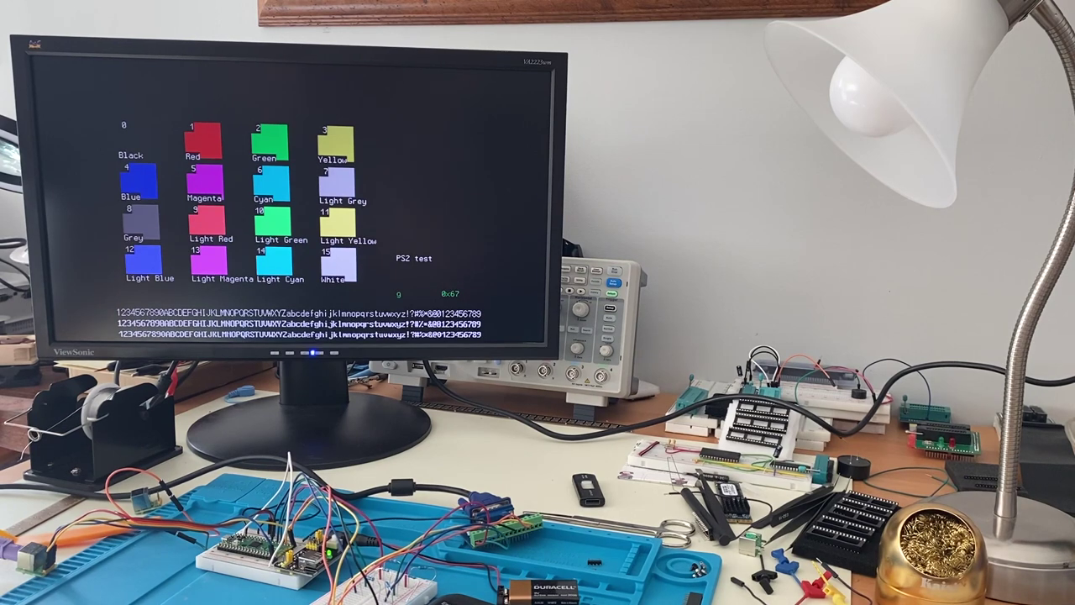
pyautogui.press('g')
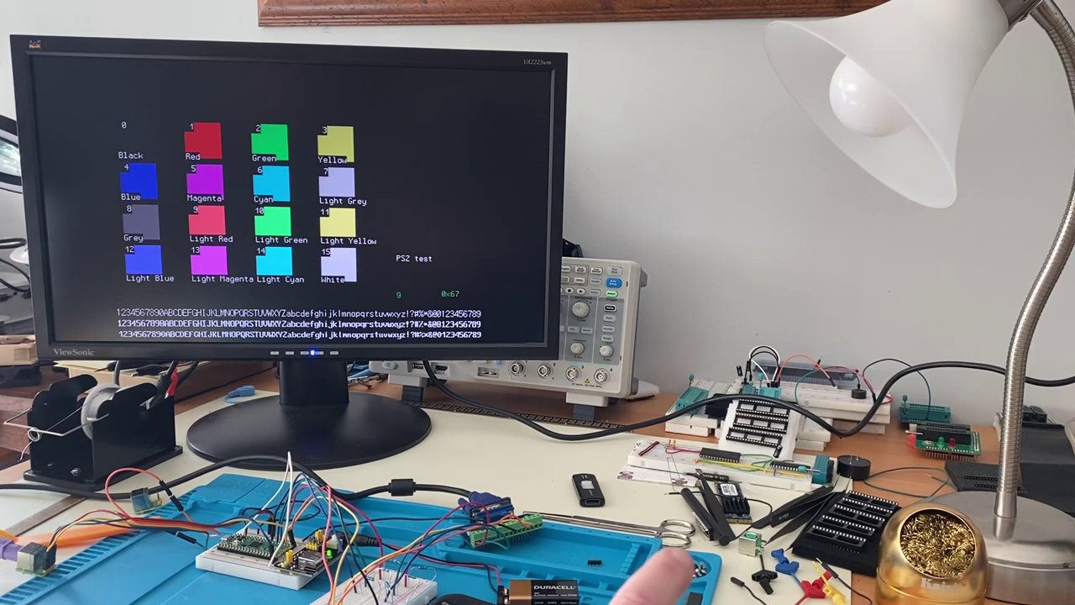
pyautogui.press('p')
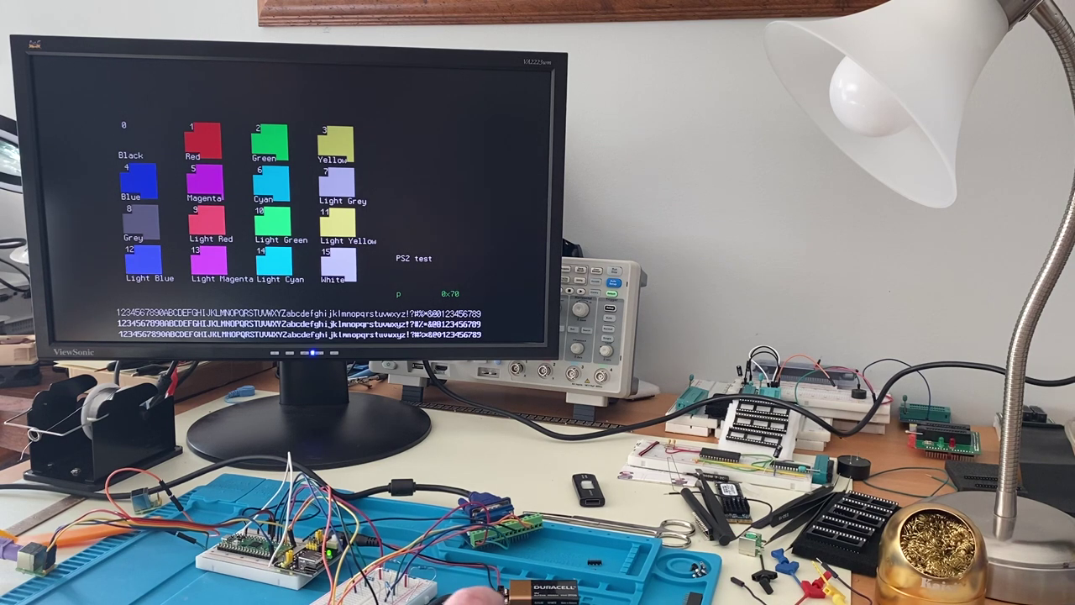
pyautogui.press('f')
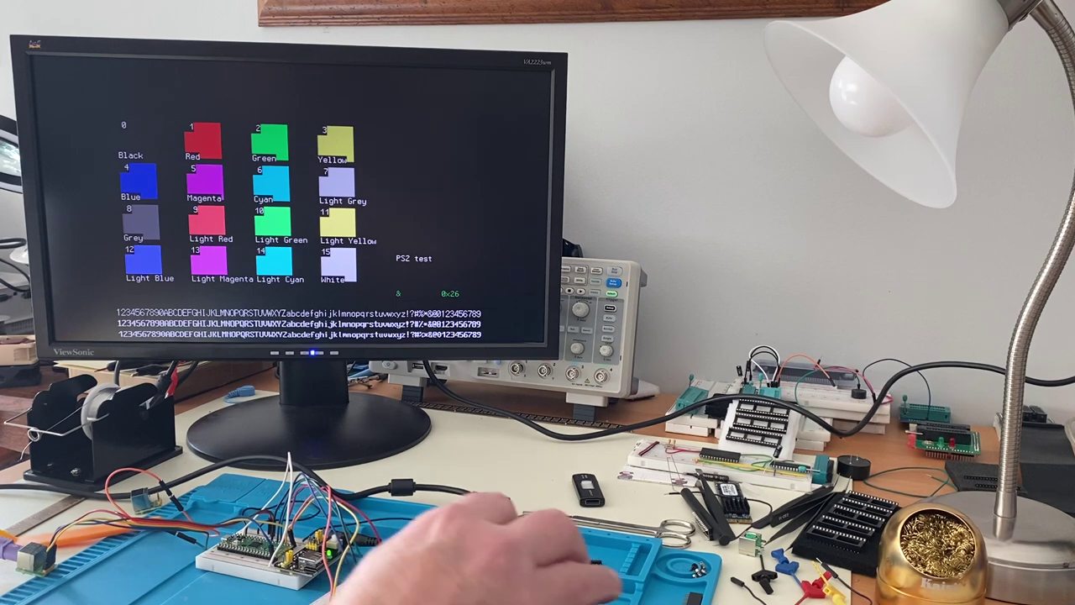
pyautogui.hotkey('shift', '7')
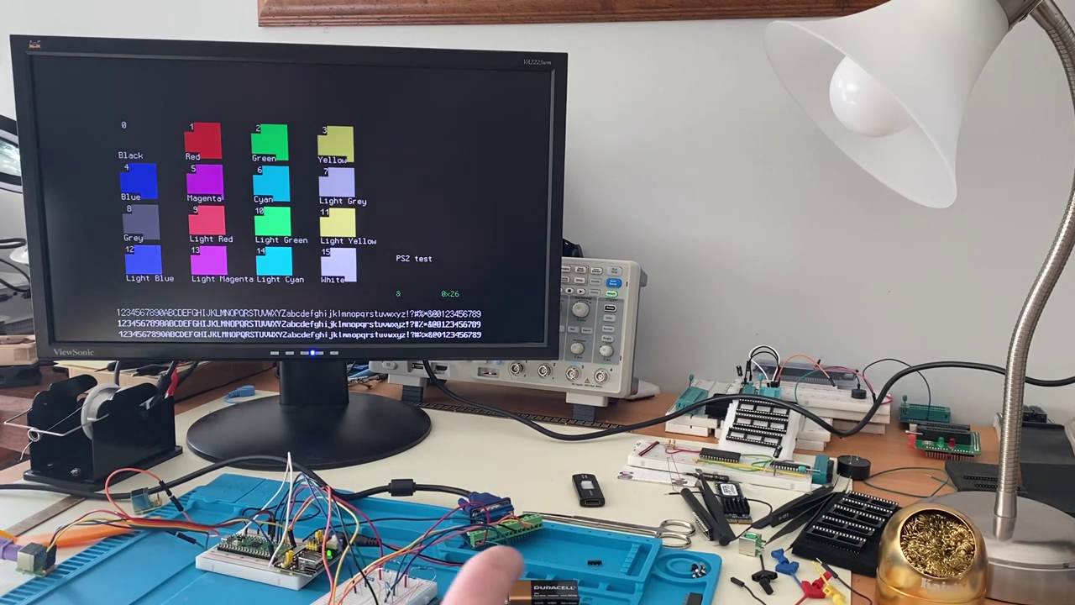
pyautogui.hotkey('shift', 'g')
pyautogui.hotkey('ctrl', 'c')
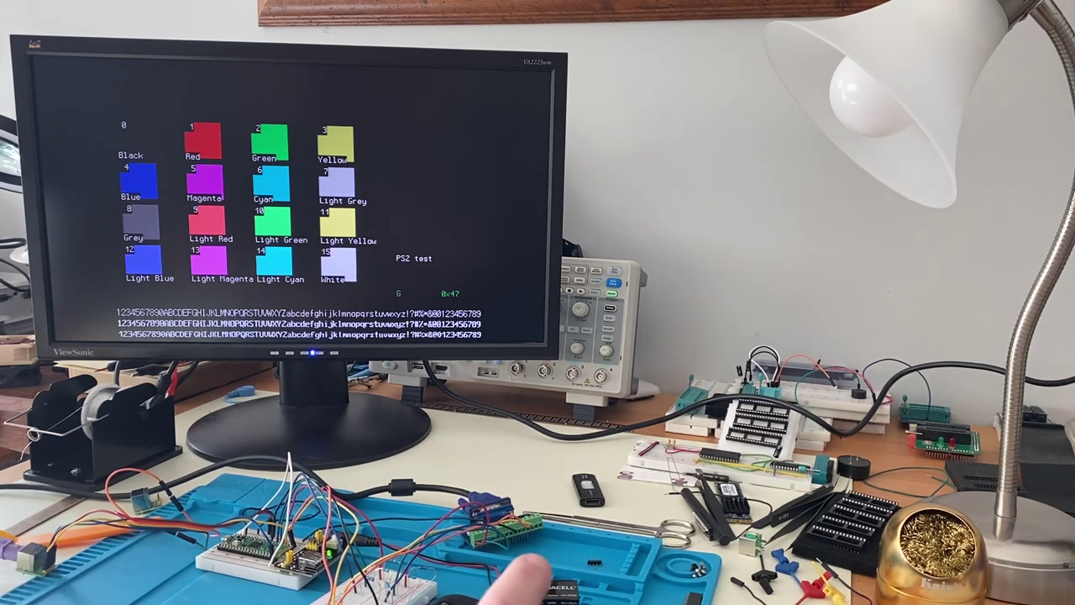